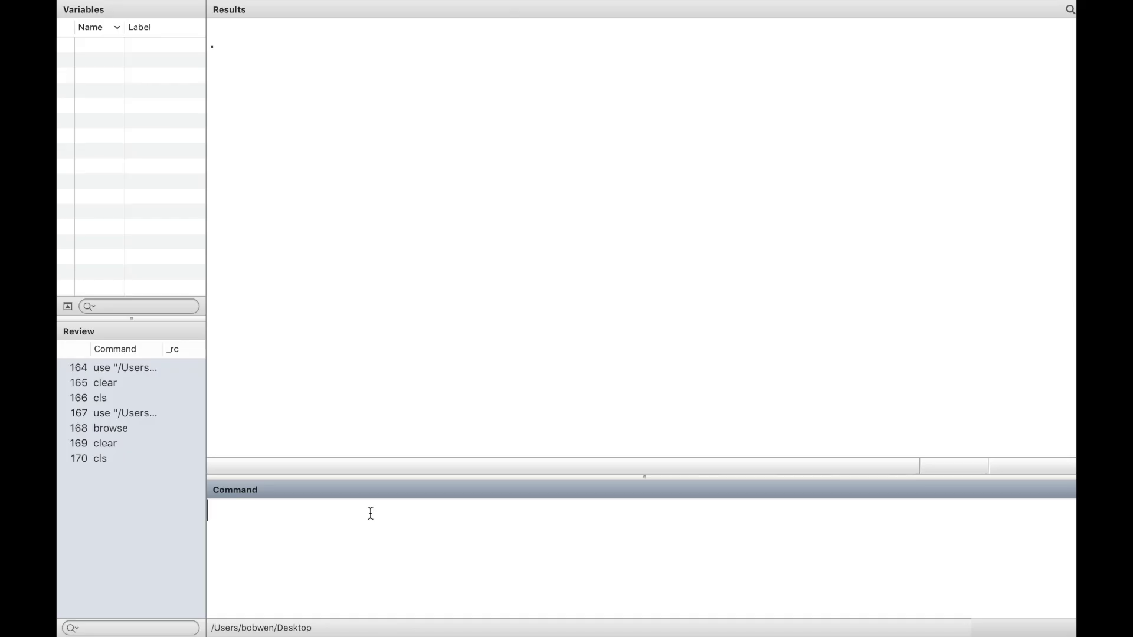
# Step: Open the panel_wide.dta dataset, with 121 variables and 3,579 observations
pyautogui.moveTo(165, 1)
pyautogui.click(79, 56)
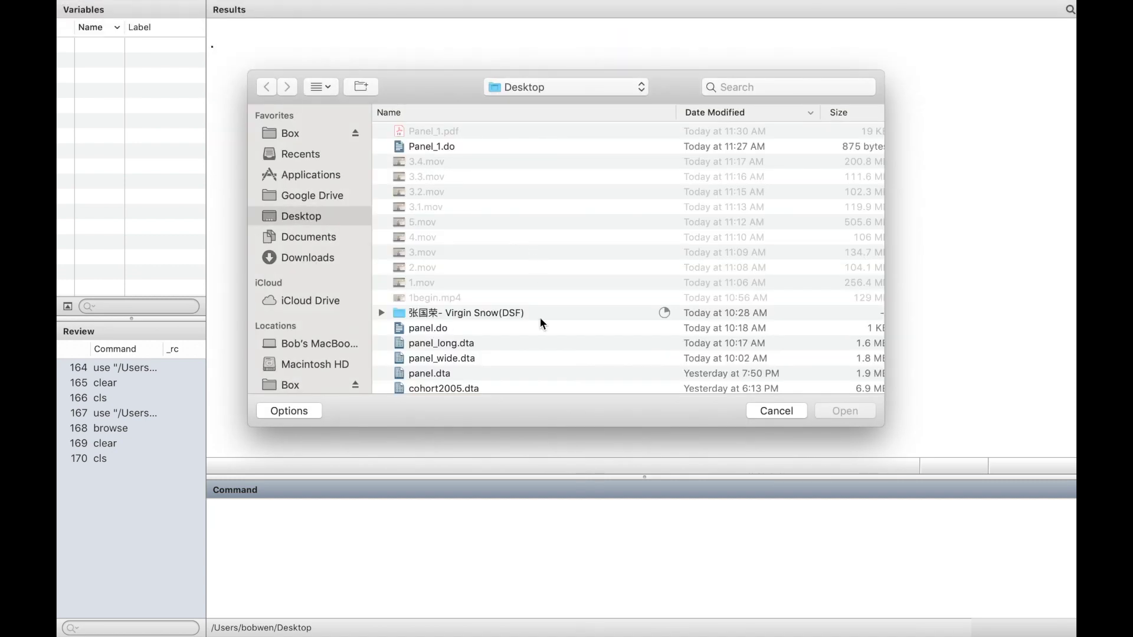
pyautogui.doubleClick(470, 361)
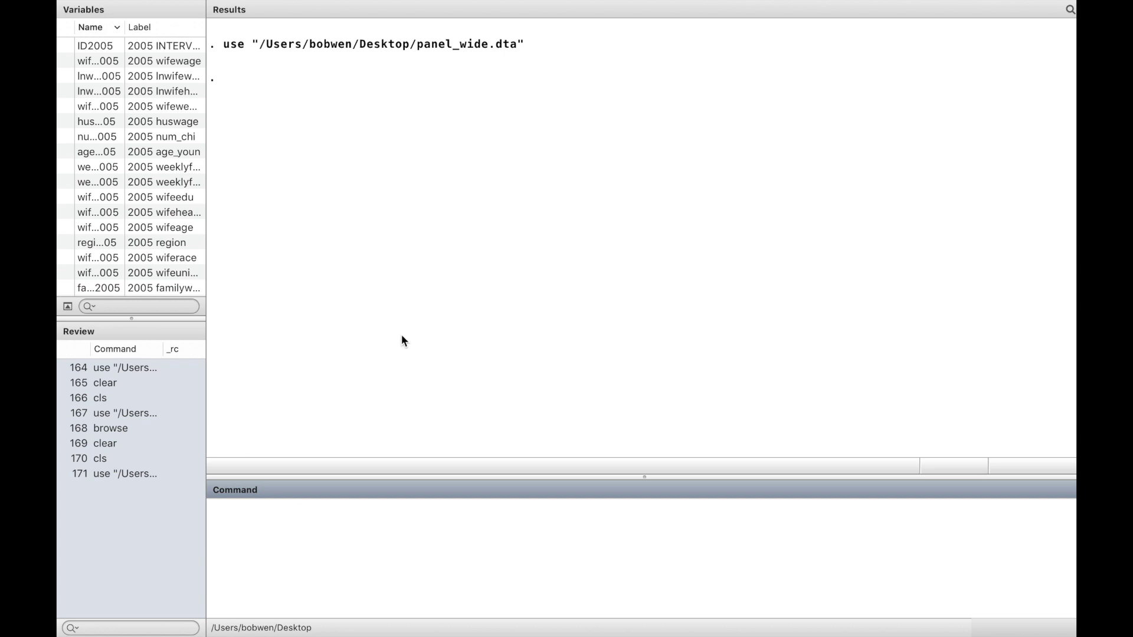
# Step: Browse the wide-format data, scrolling right through its year-specific columns
pyautogui.click(327, 525)
pyautogui.write('browse')
pyautogui.press('Return')
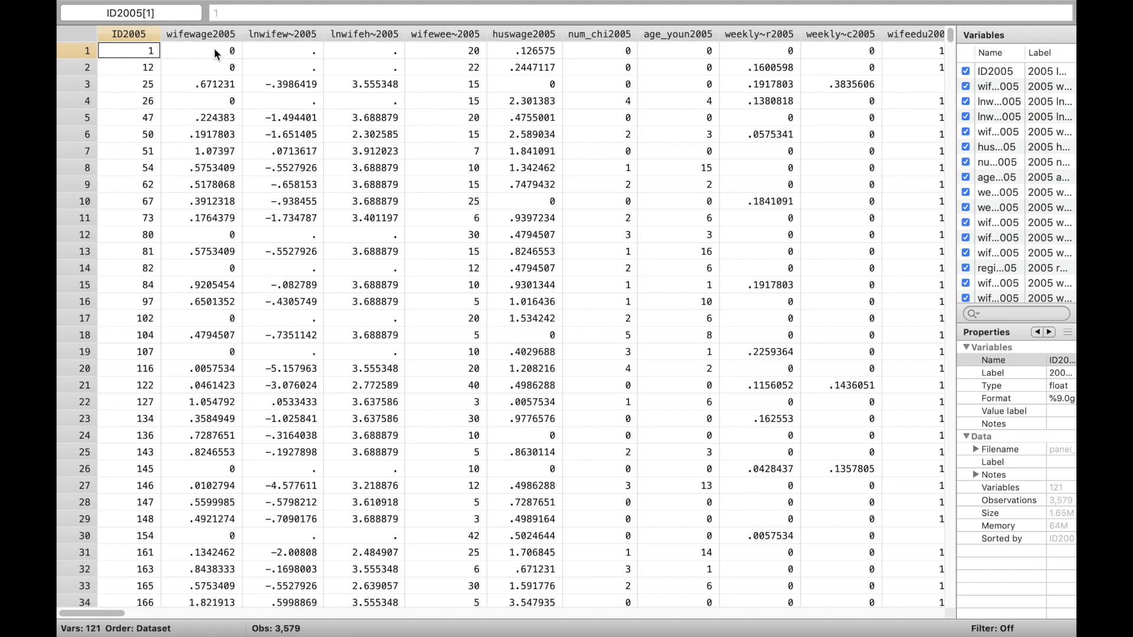
pyautogui.hscroll(10, 712, 53)
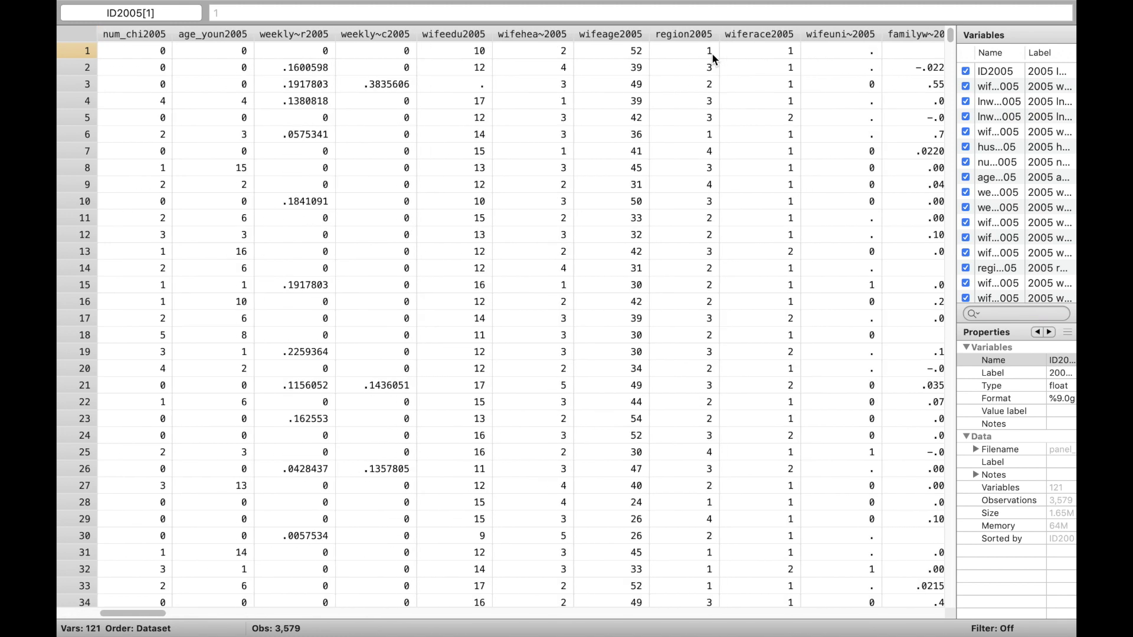
pyautogui.hscroll(2, 713, 57)
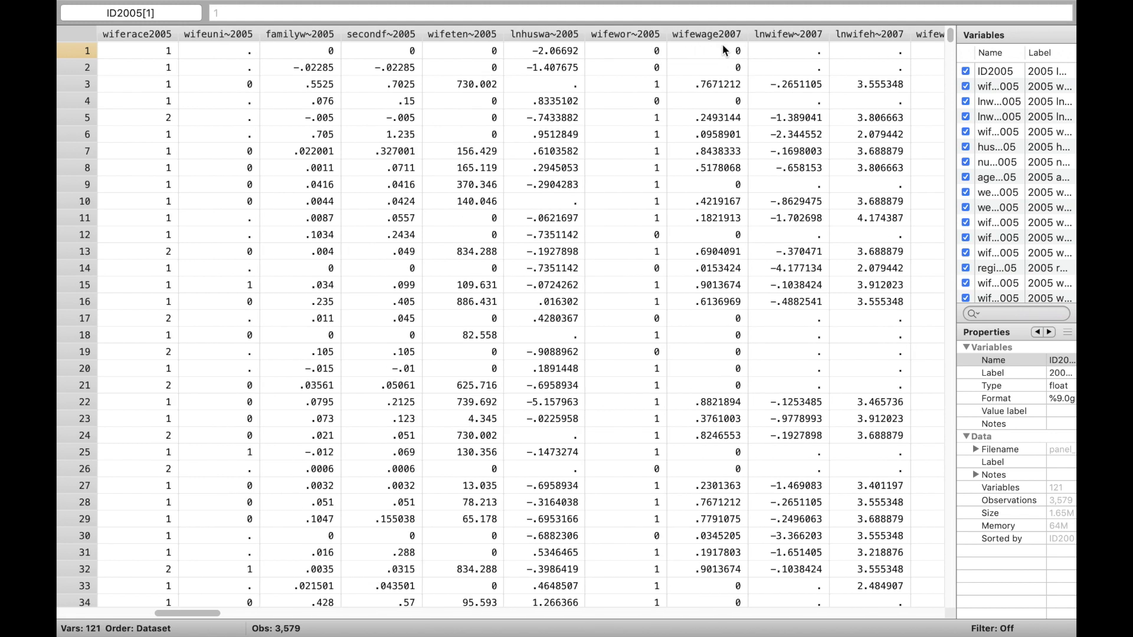
pyautogui.press('super+w')
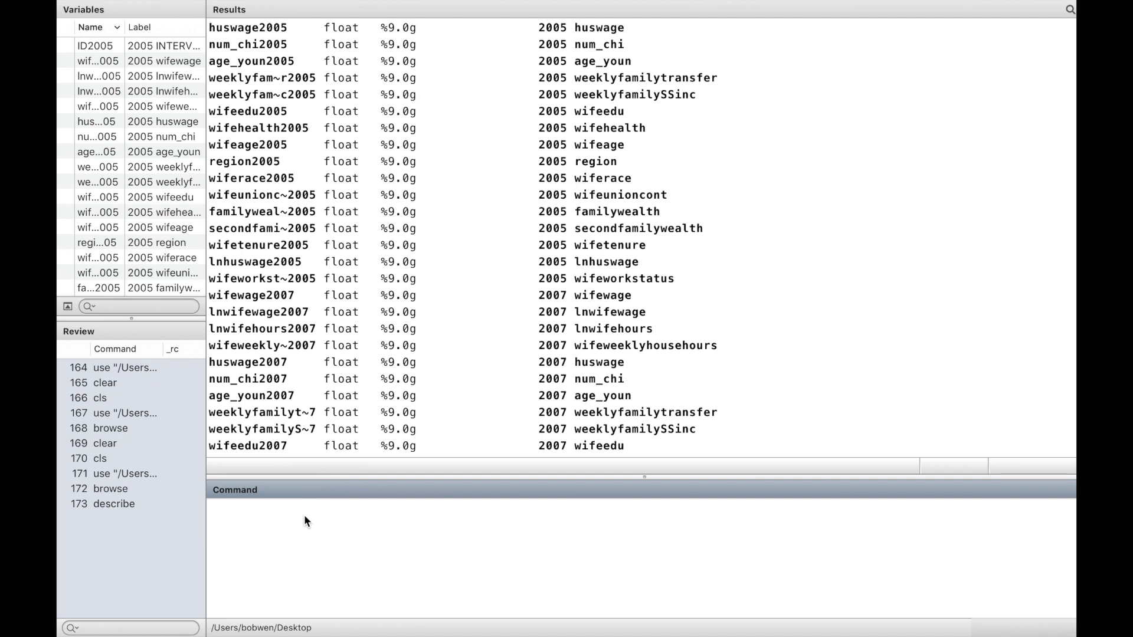
# Step: Run reshape long on the pasted stub names with i(ID2005) j(year), leaving 22 variables
pyautogui.write('reshape long')
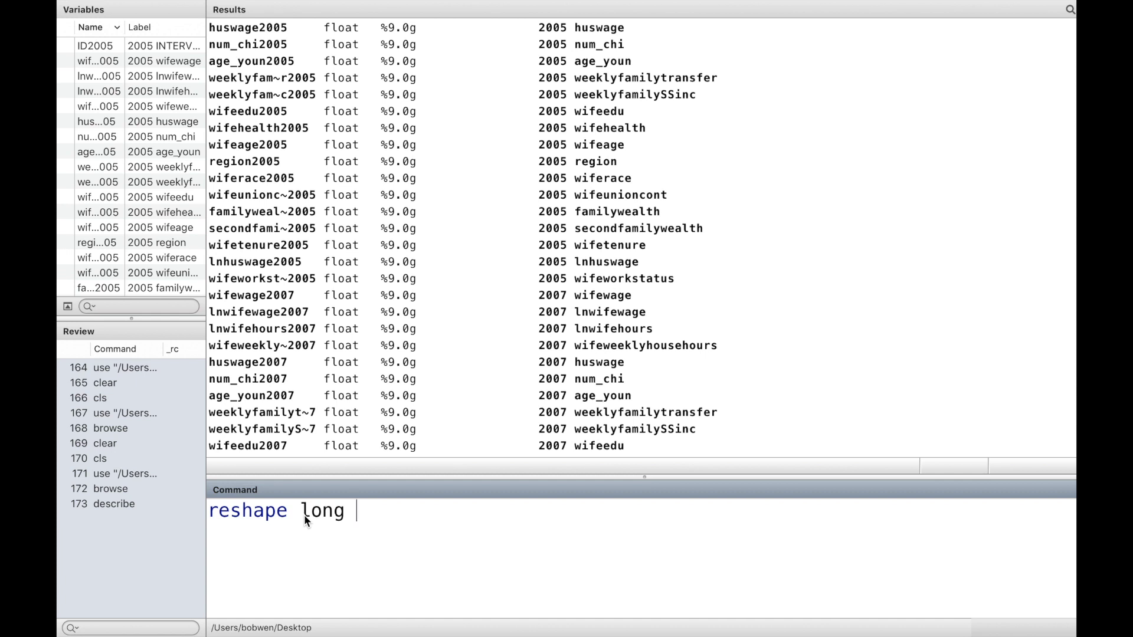
pyautogui.scroll(2, 131, 171)
pyautogui.write('wifeworkstatus wifewage lnwifewage lnwifehours wifeweeklyhousehours huswage num_chi age_youn weeklyfamilytransfer weeklyfamilySSinc wifeedu wifehealth wifeage region wiferace wifeunioncont wifetenure lnhuswage secondfamilywealth familywealth')
pyautogui.click(854, 584)
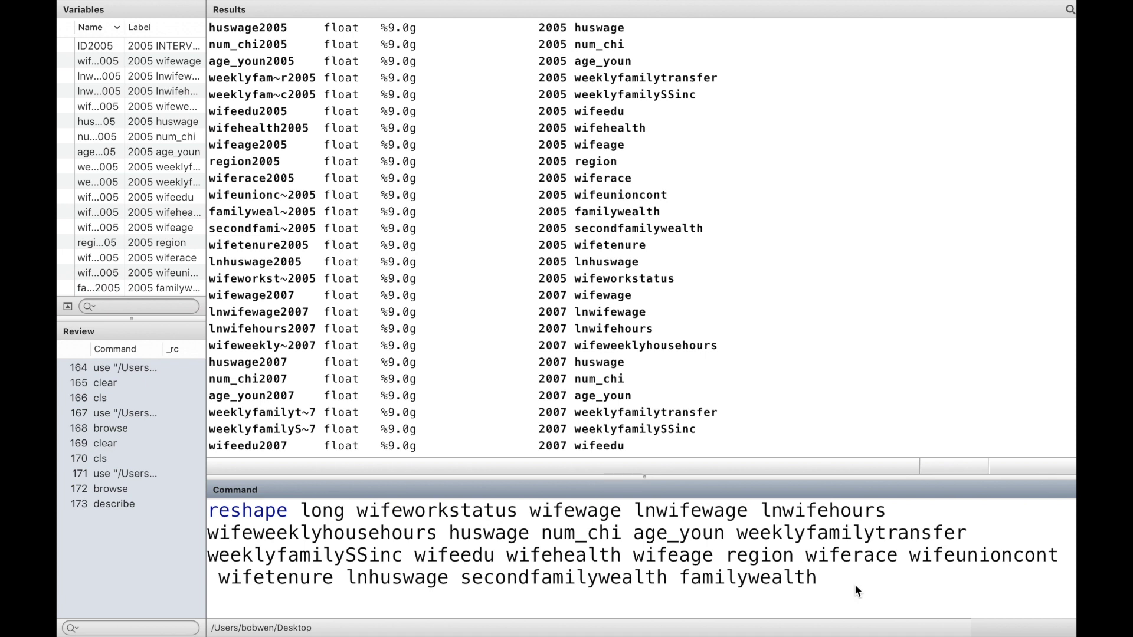
pyautogui.write(',')
pyautogui.write('i(ID2005')
pyautogui.press('Right')
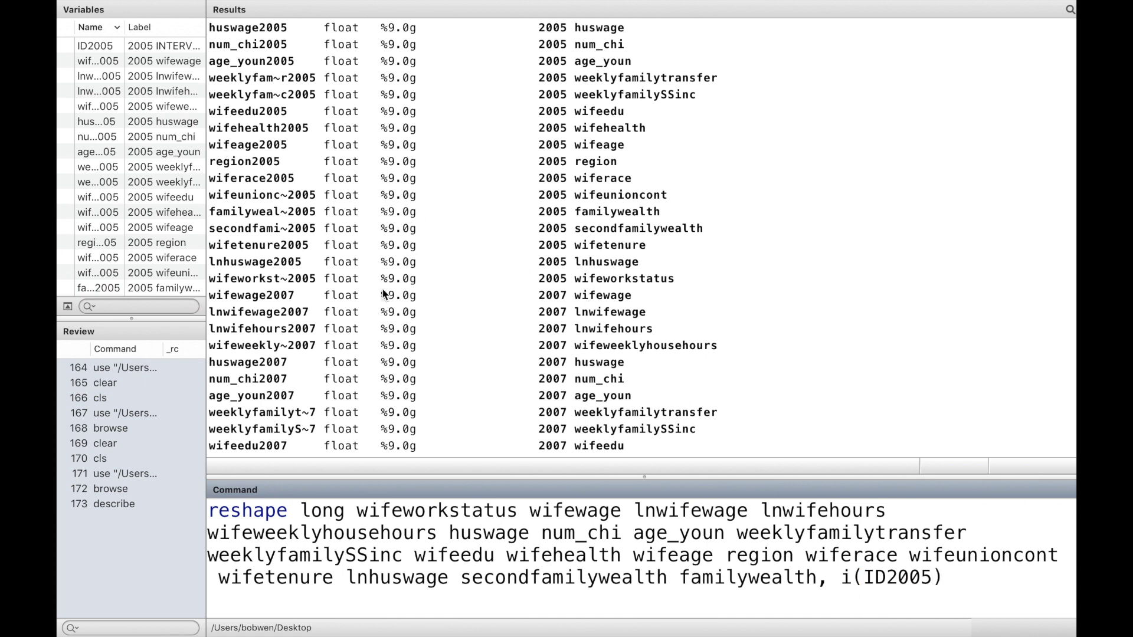
pyautogui.write('j(year')
pyautogui.press('Return')
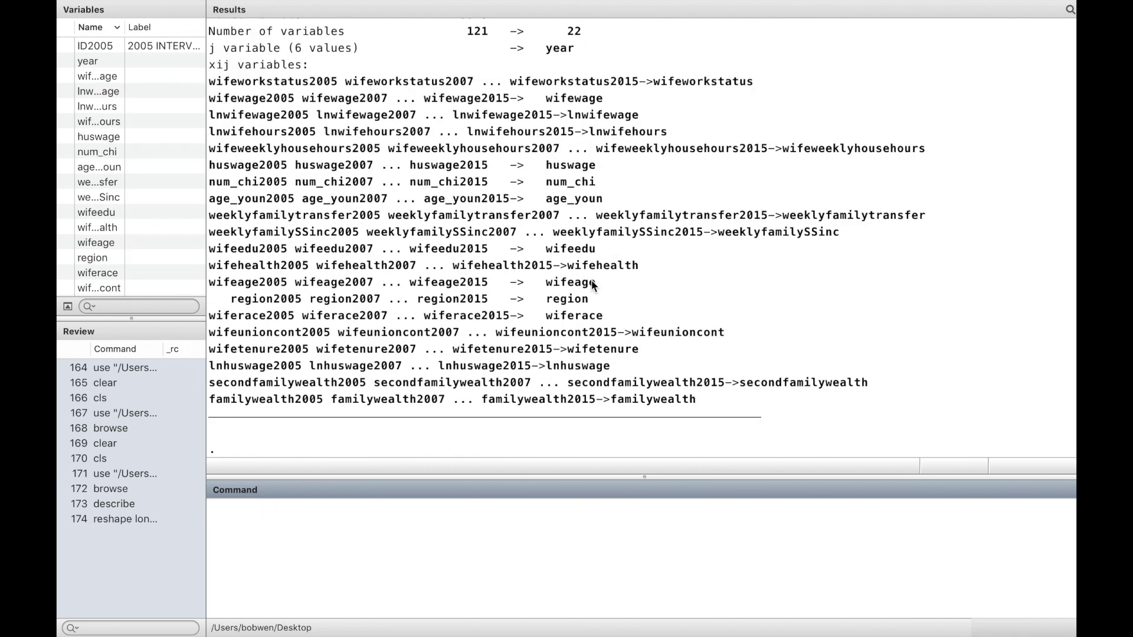
# Step: Browse the reshaped long data to check its layout
pyautogui.write('browse')
pyautogui.press('Return')
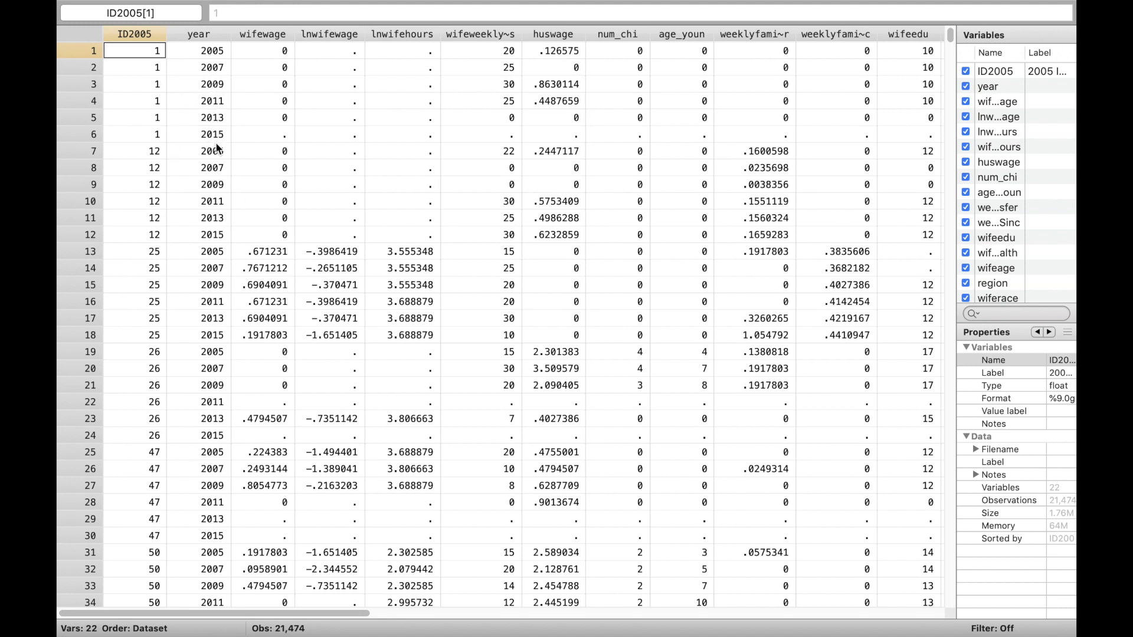
pyautogui.press('super+w')
# Step: Declare the panel with xtset ID2005 year and save it as panel_long.dta, replacing any existing file
pyautogui.write('xt')
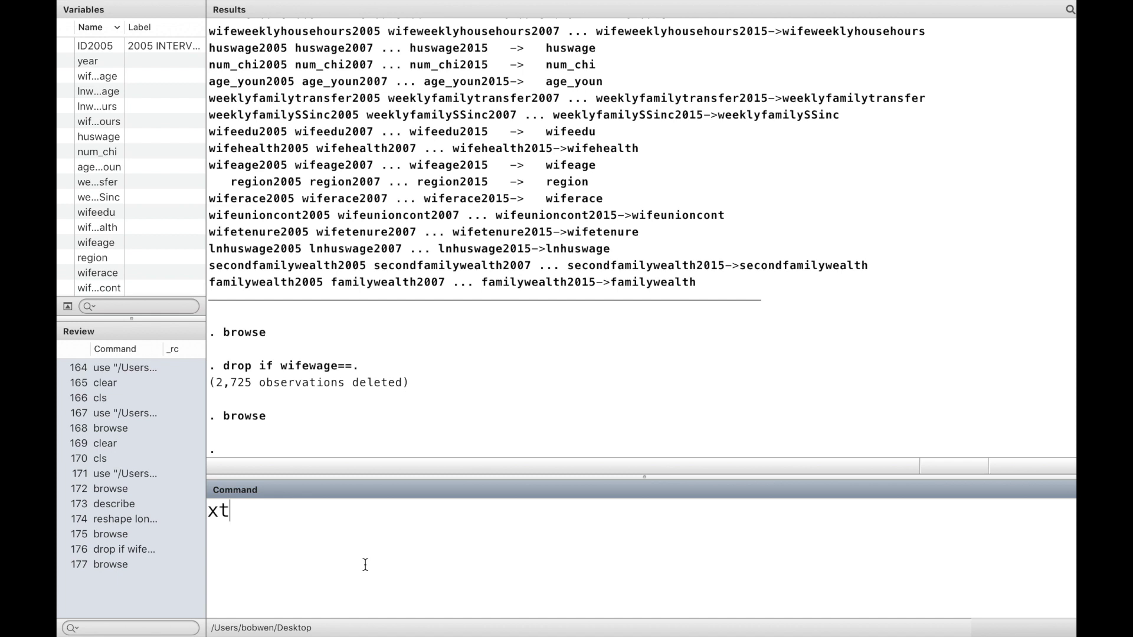
pyautogui.write('set')
pyautogui.click(99, 47)
pyautogui.click(97, 63)
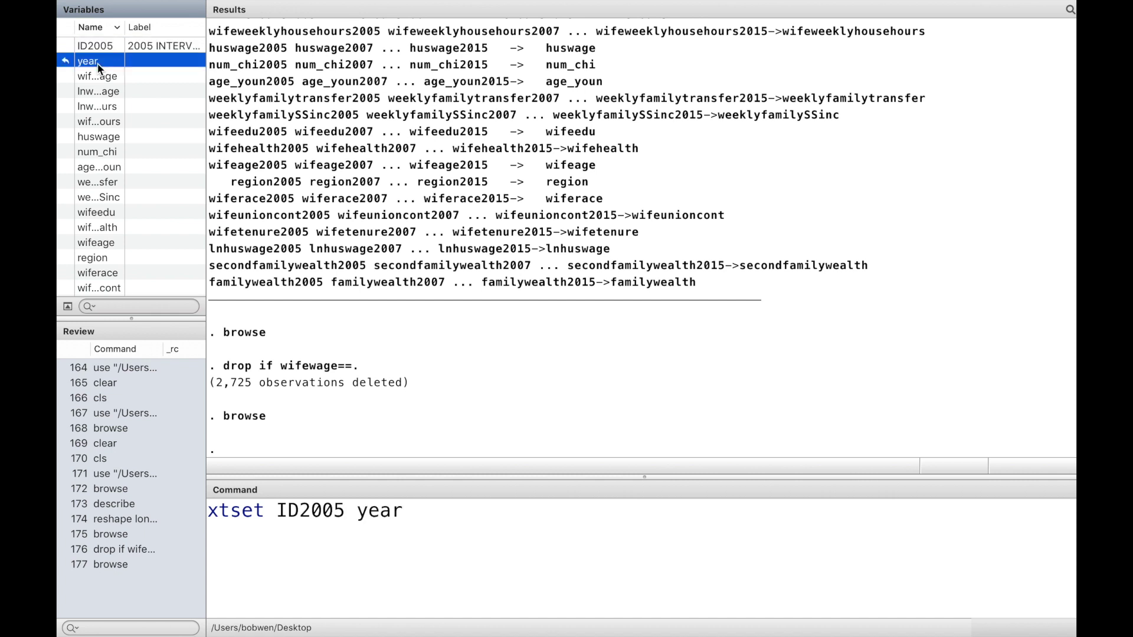
pyautogui.click(513, 507)
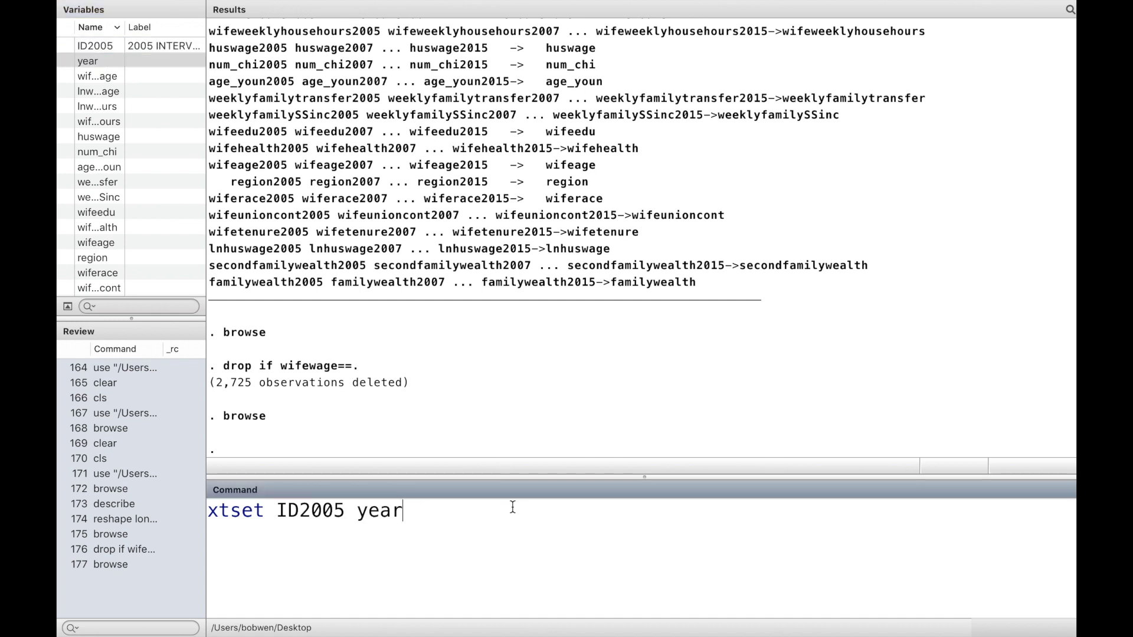
pyautogui.press('Return')
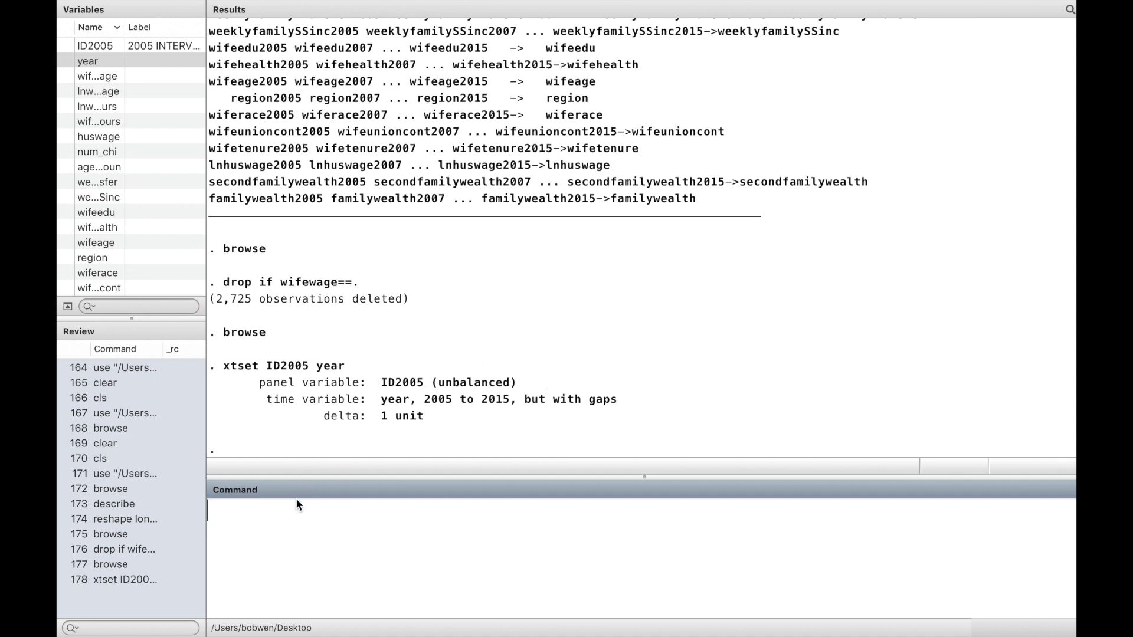
pyautogui.write('save "panel_long.dta", replace')
pyautogui.press('Return')
# Step: List ID2005, year, wifeworkstatus, lnwifewage and lnwifehours in 1/25 with abbreviate(16)
pyautogui.write('list')
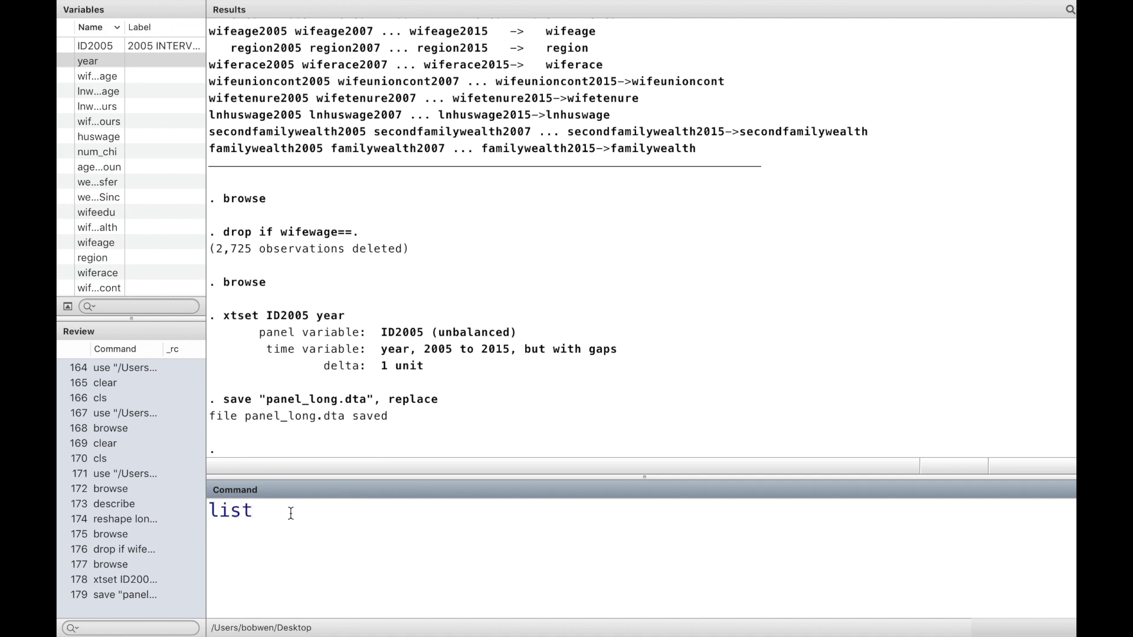
pyautogui.doubleClick(109, 50)
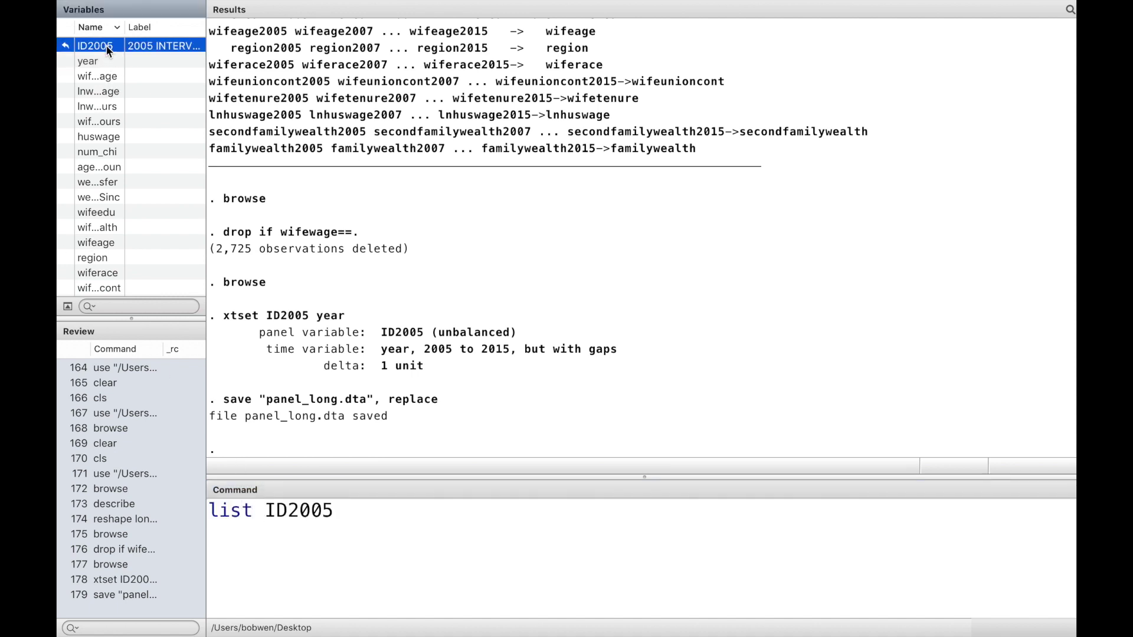
pyautogui.doubleClick(105, 62)
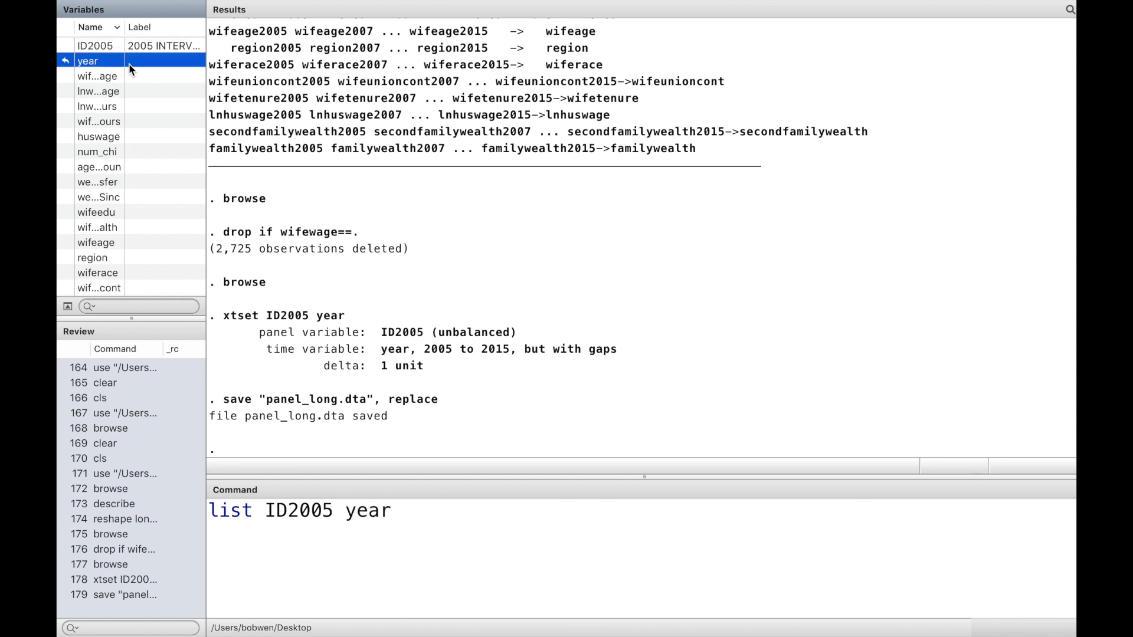
pyautogui.moveTo(126, 29); pyautogui.dragTo(159, 29)
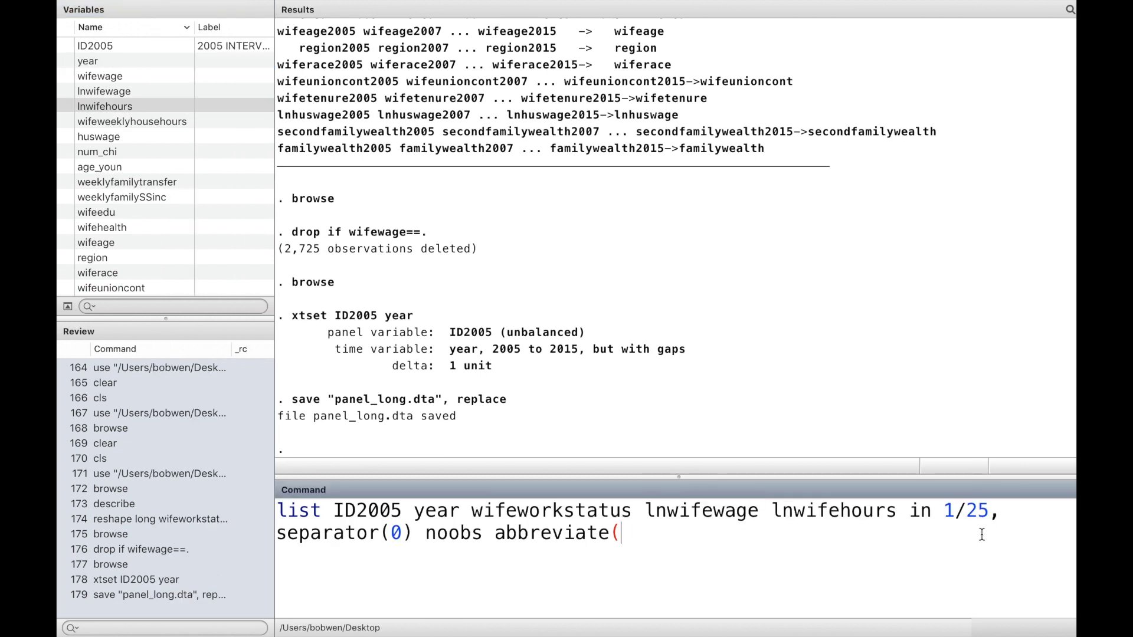
pyautogui.write('16')
pyautogui.press('Return')
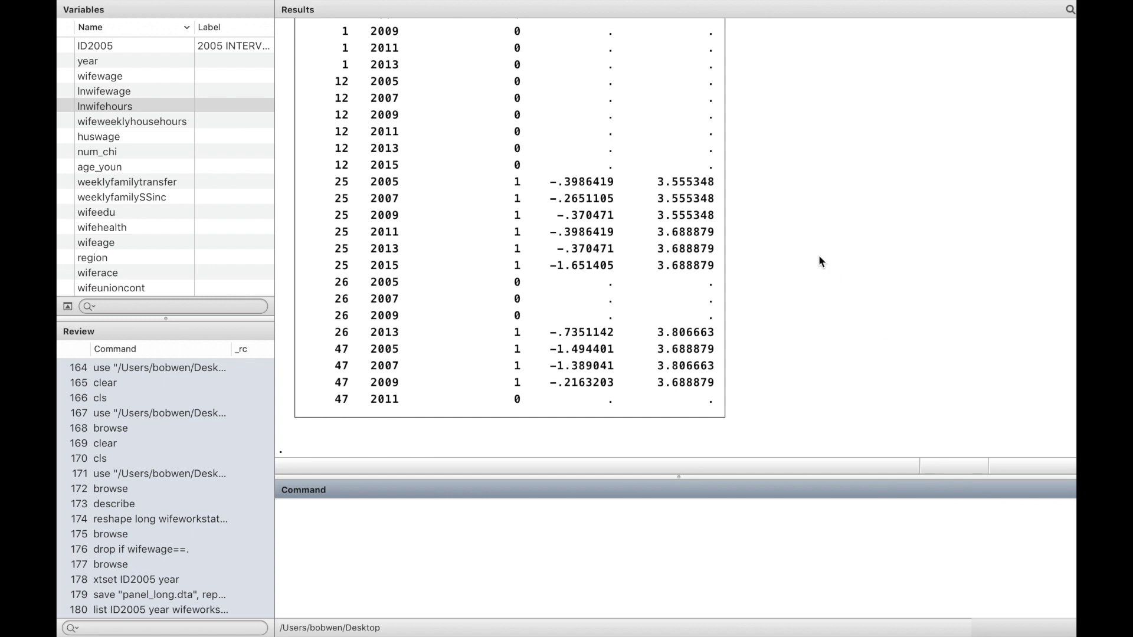
# Step: Scroll through the listing of the first 25 observations in Results
pyautogui.scroll(5, 694, 260)
pyautogui.scroll(-2, 693, 257)
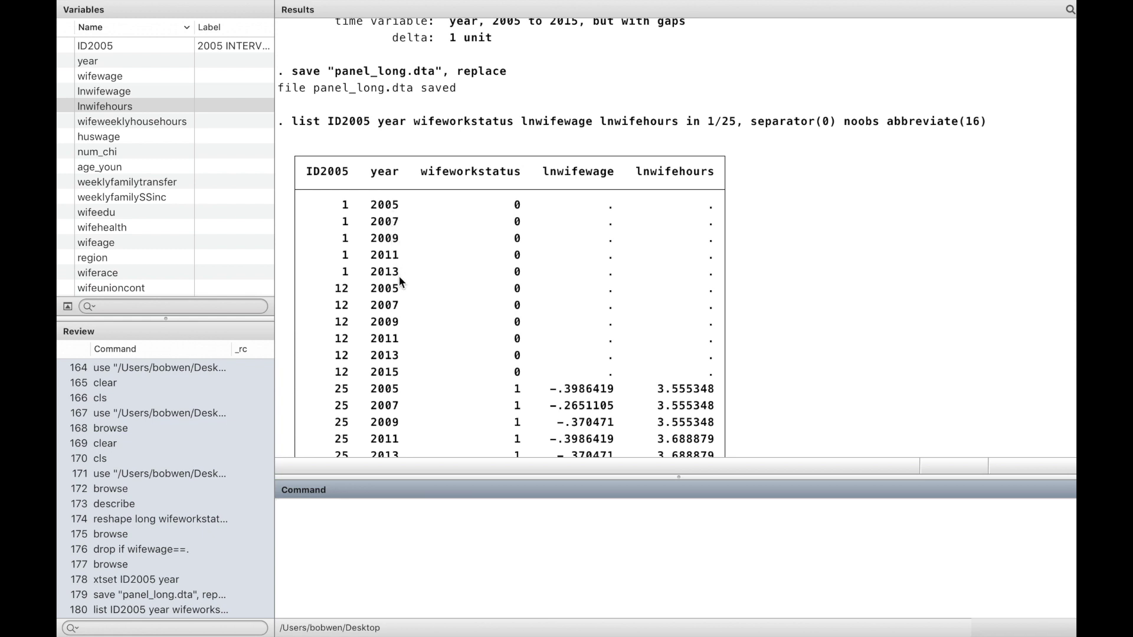
pyautogui.scroll(-3, 397, 274)
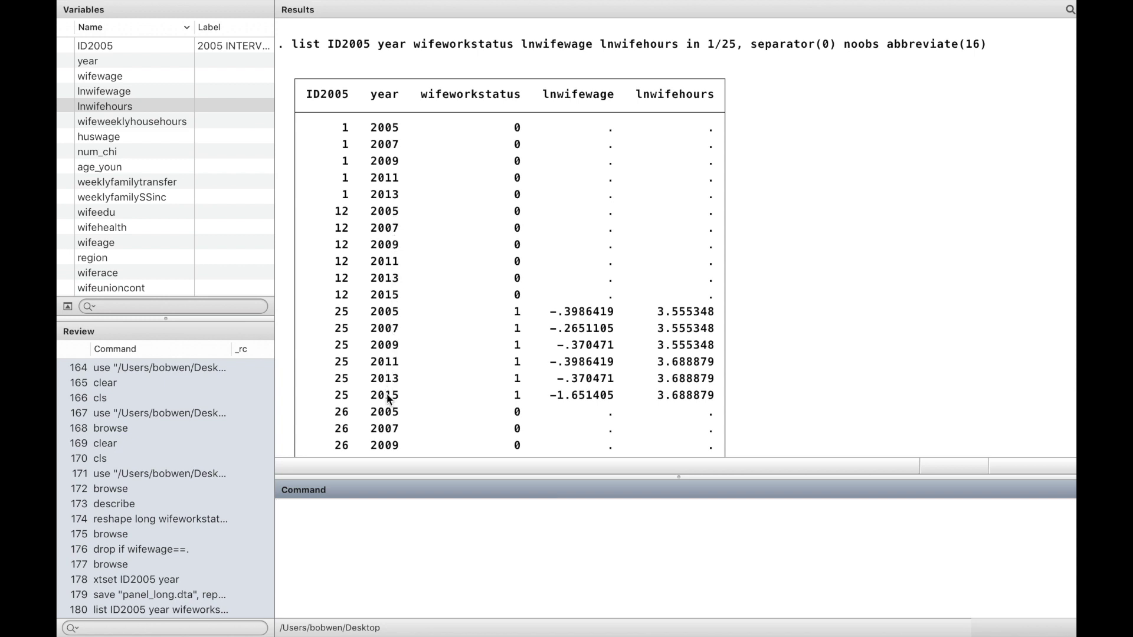
pyautogui.scroll(-5, 388, 397)
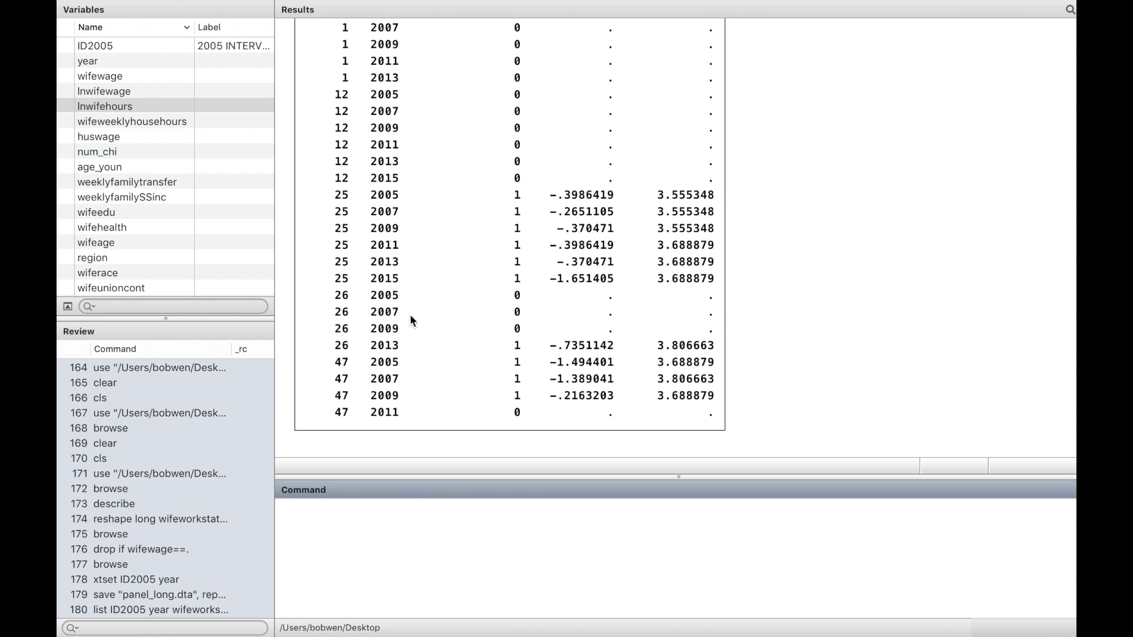
pyautogui.scroll(3, 409, 314)
pyautogui.scroll(2, 410, 317)
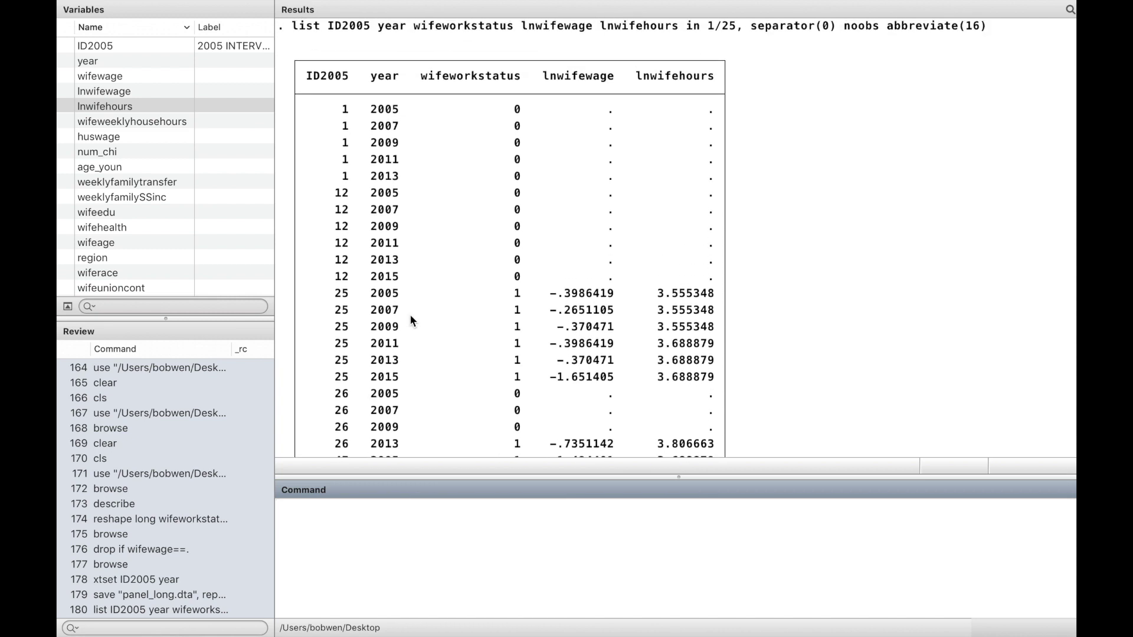
pyautogui.scroll(2, 410, 320)
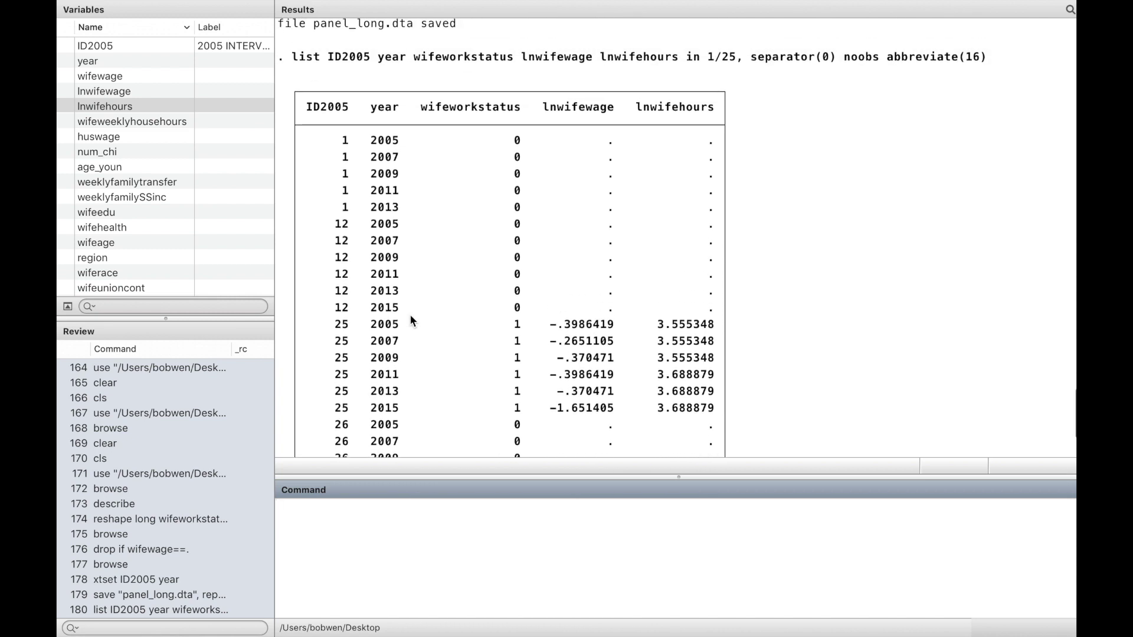
pyautogui.scroll(-3, 411, 321)
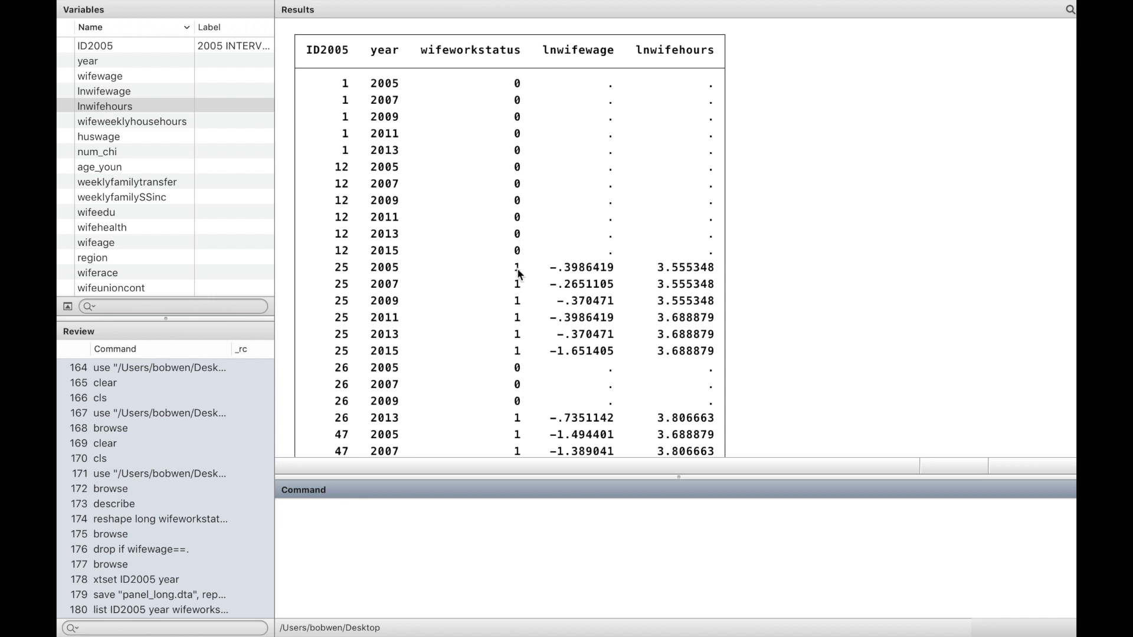
pyautogui.scroll(-5, 519, 295)
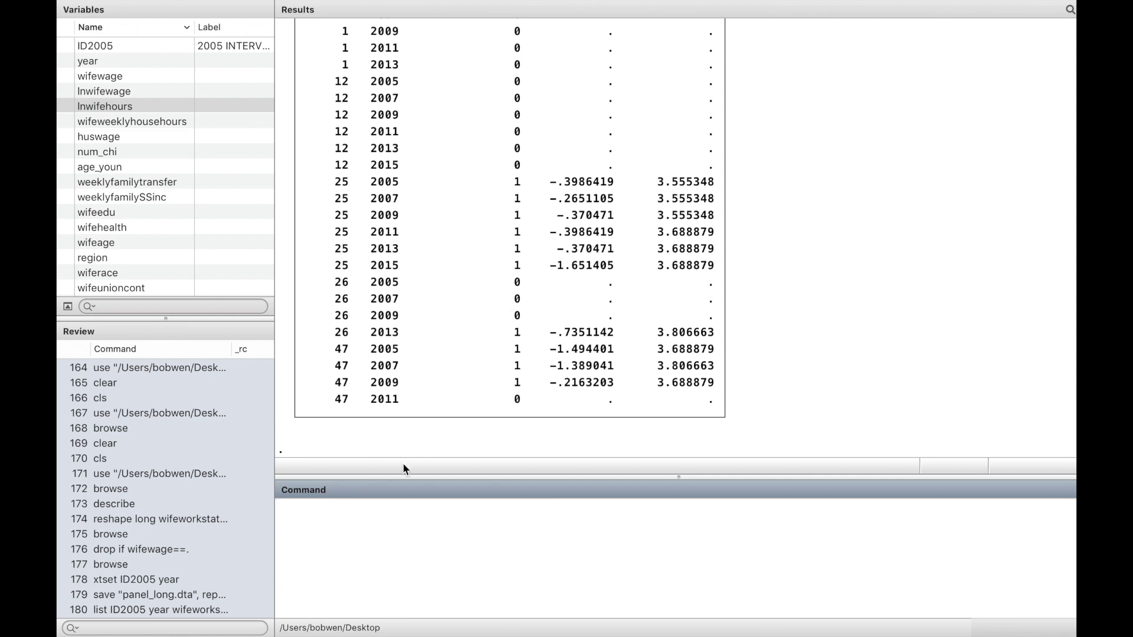
# Step: Run xtsum wifewage huswage to get overall, between and within statistics
pyautogui.write('xtsum wifewa')
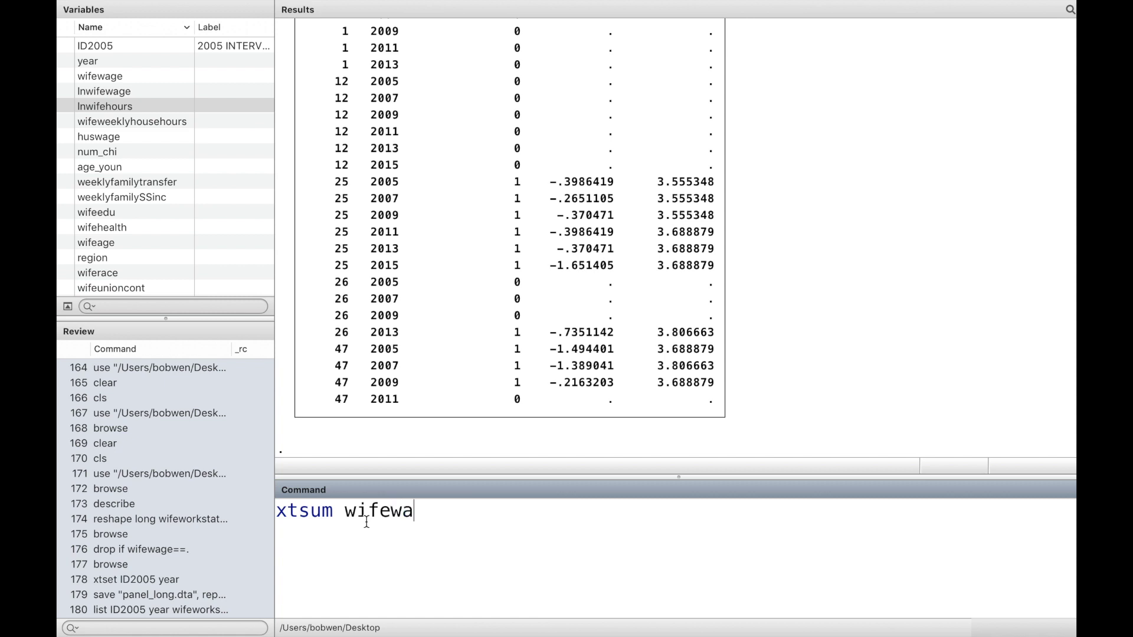
pyautogui.write('ge huswage')
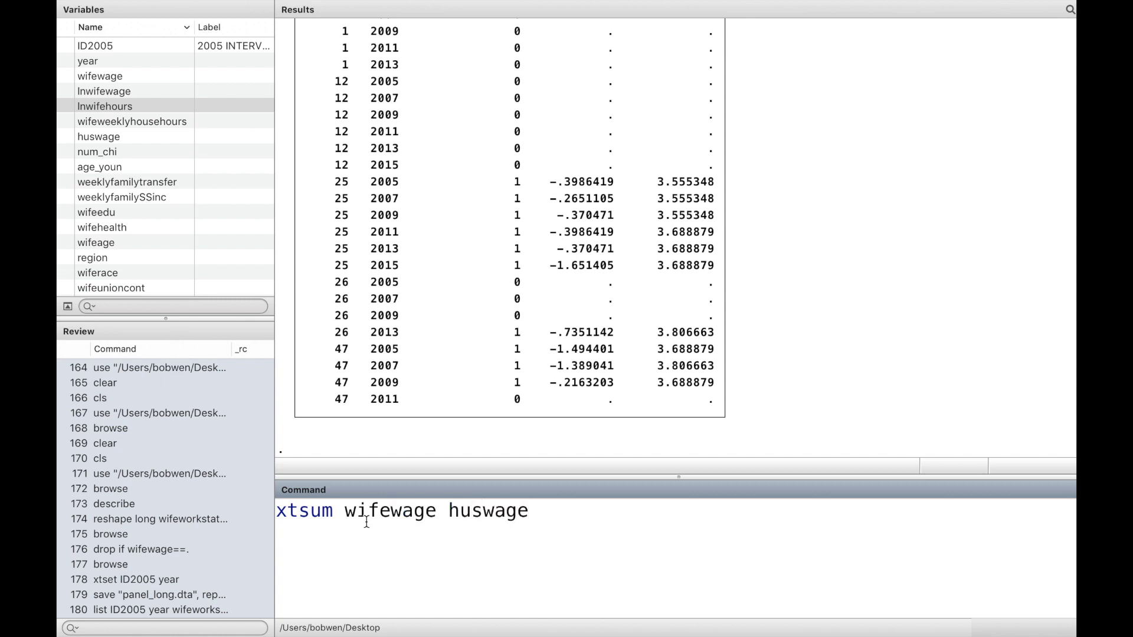
pyautogui.press('Return')
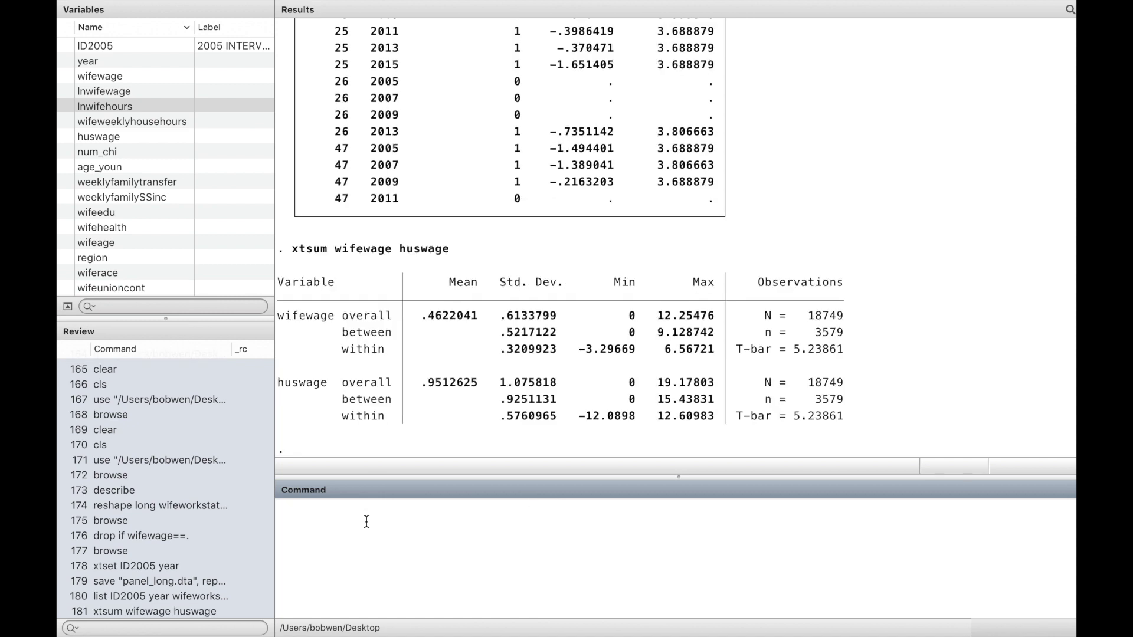